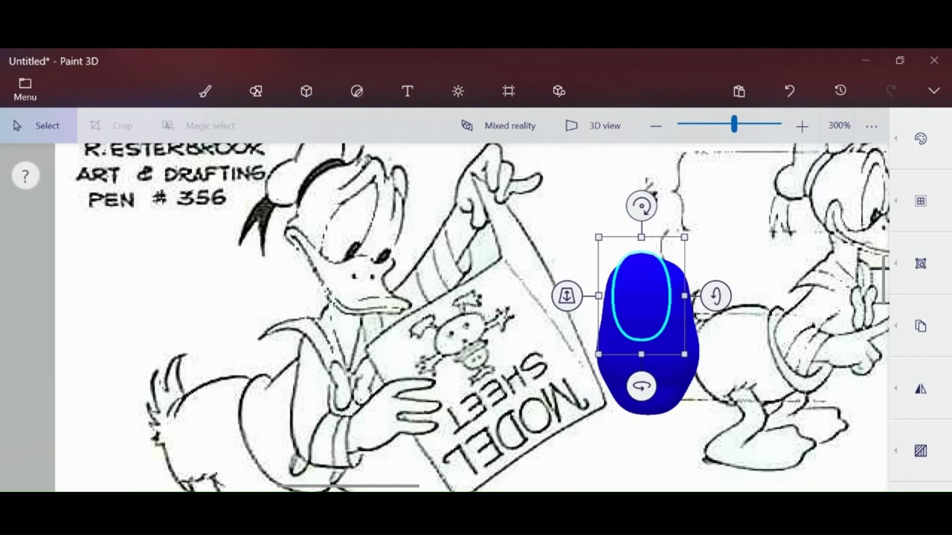
Tilt the blue 3D body shape upward with its rotation handle.
{"action": "left_click_drag", "start_coordinate": [644, 224], "coordinate": [647, 196]}
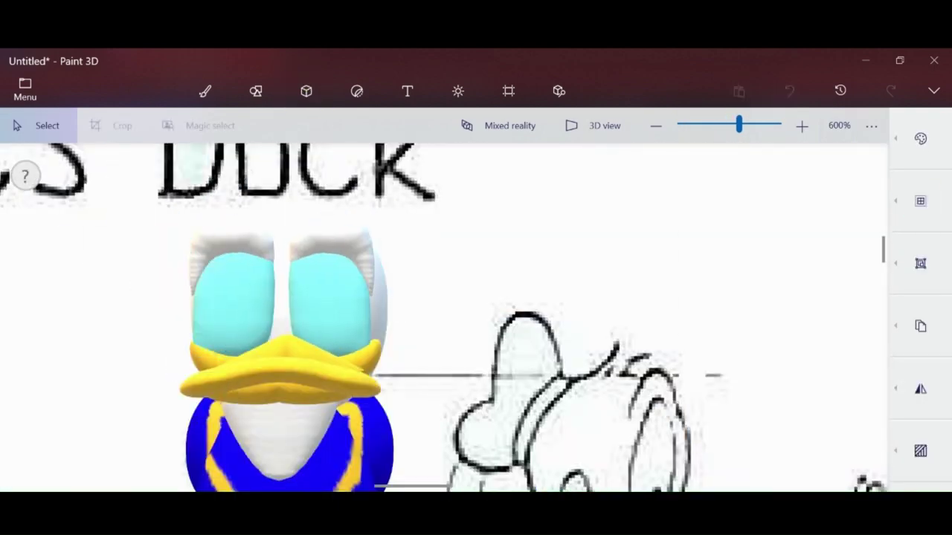
Prepare the brush for painting black pupils on the duck's eyes.
{"action": "left_click", "coordinate": [205, 91]}
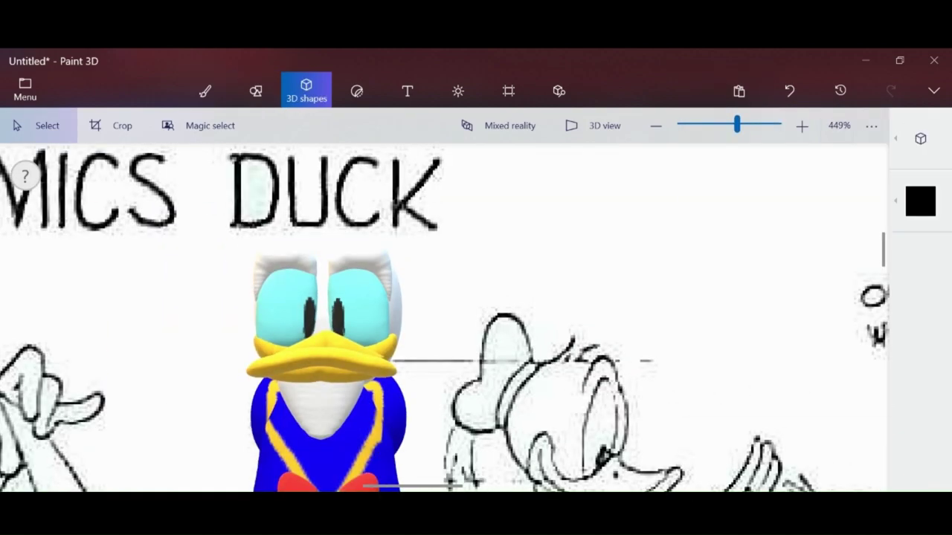